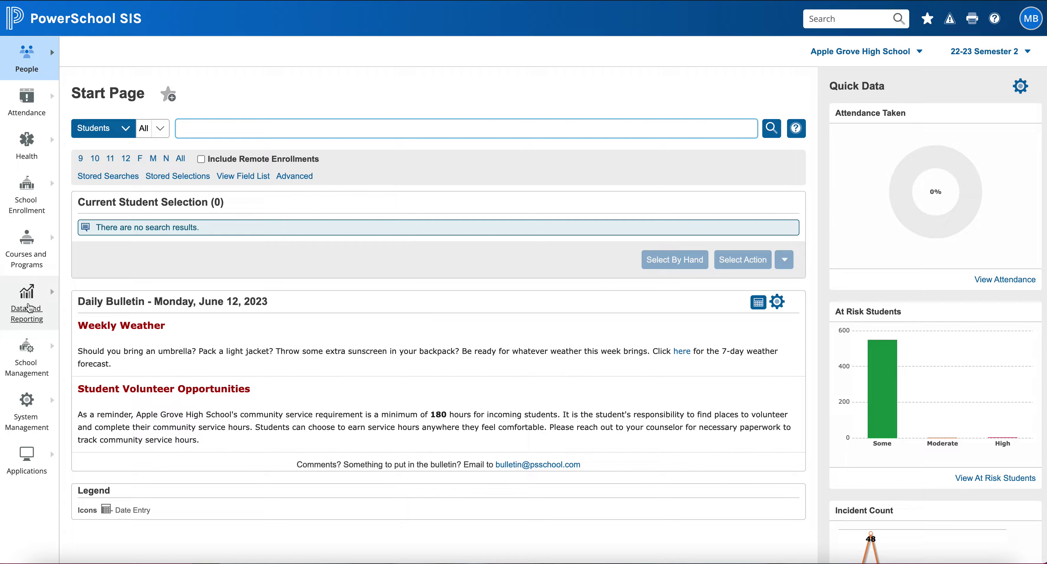
Go to Data and Reporting > Reports > Enterprise Reports.
left_click(27, 306)
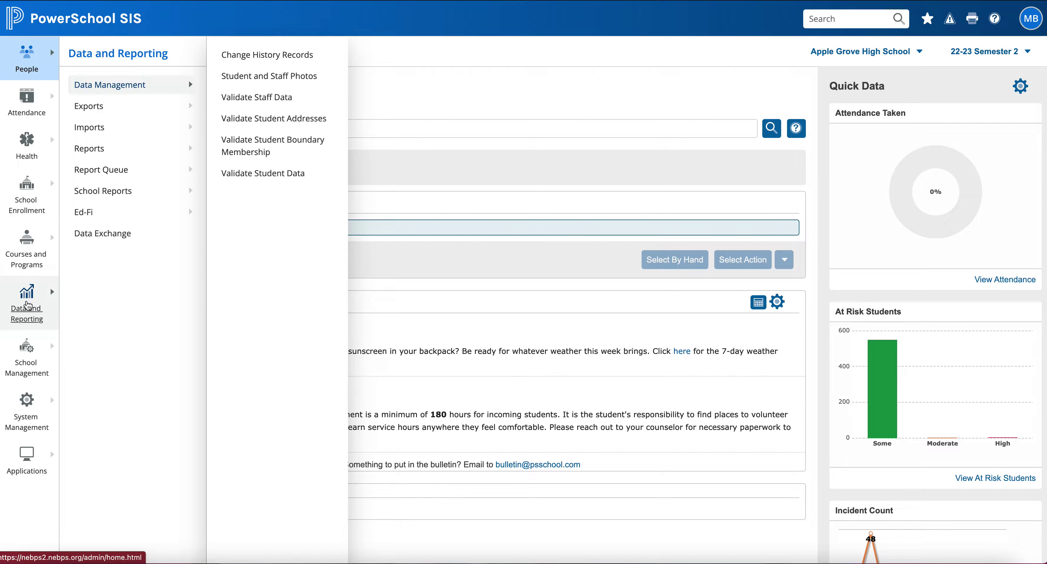
mouse_move(87, 149)
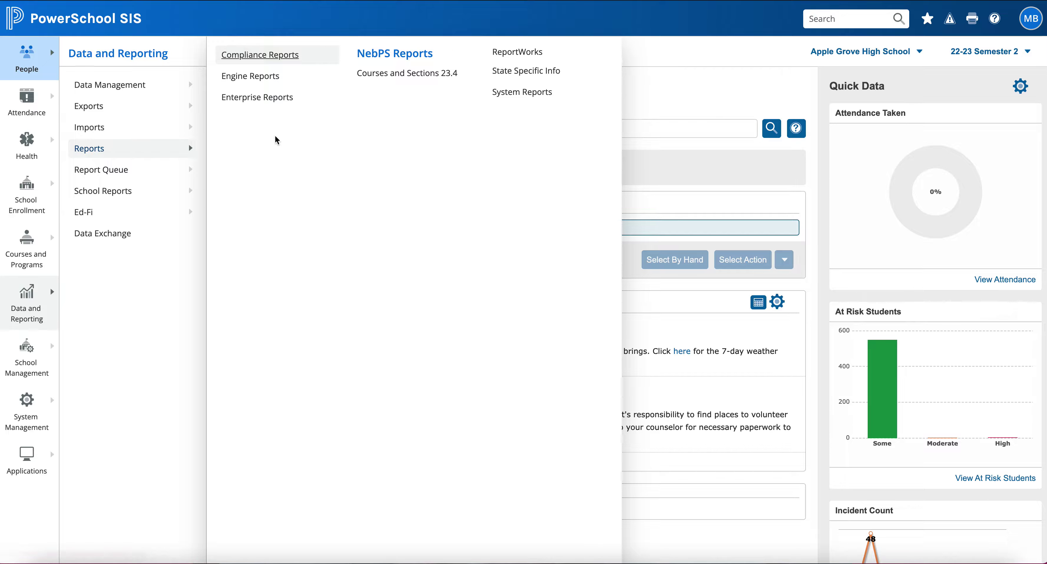
left_click(273, 101)
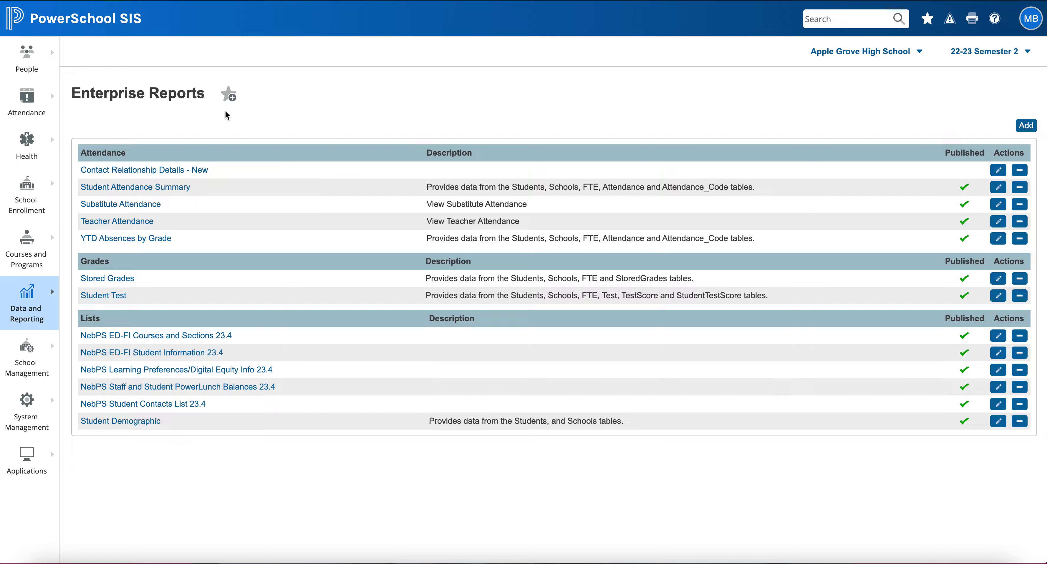
Favorite Enterprise Reports under a new 'Reports' category and Data and Reporting (default).
left_click(230, 94)
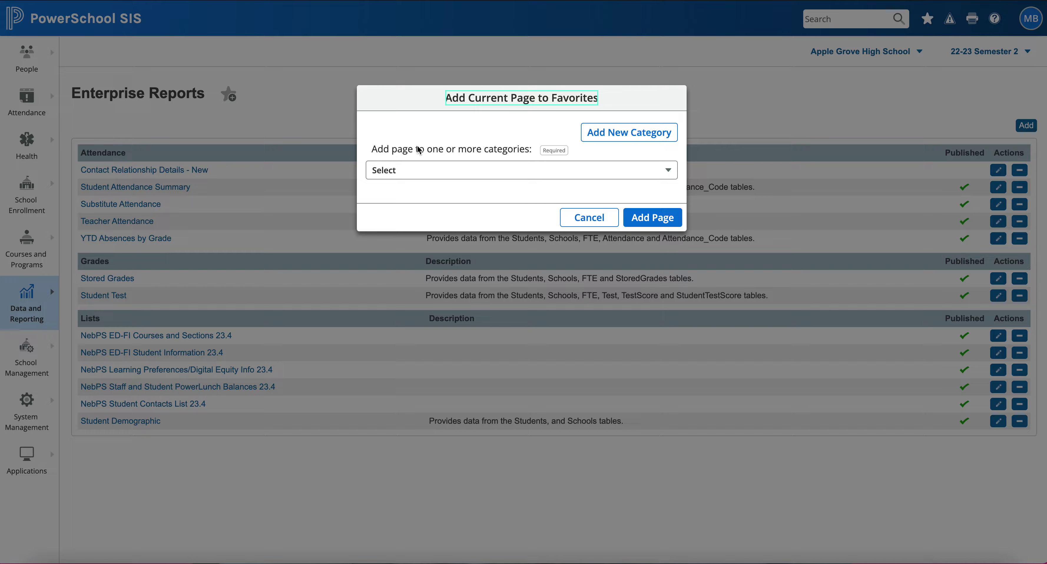
left_click(609, 136)
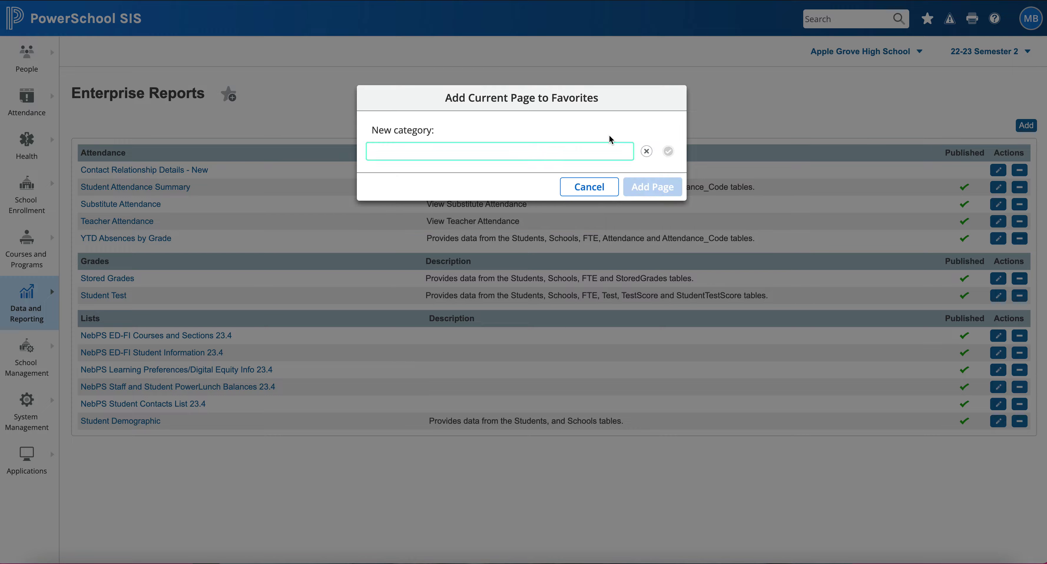
type("Reports")
left_click(668, 151)
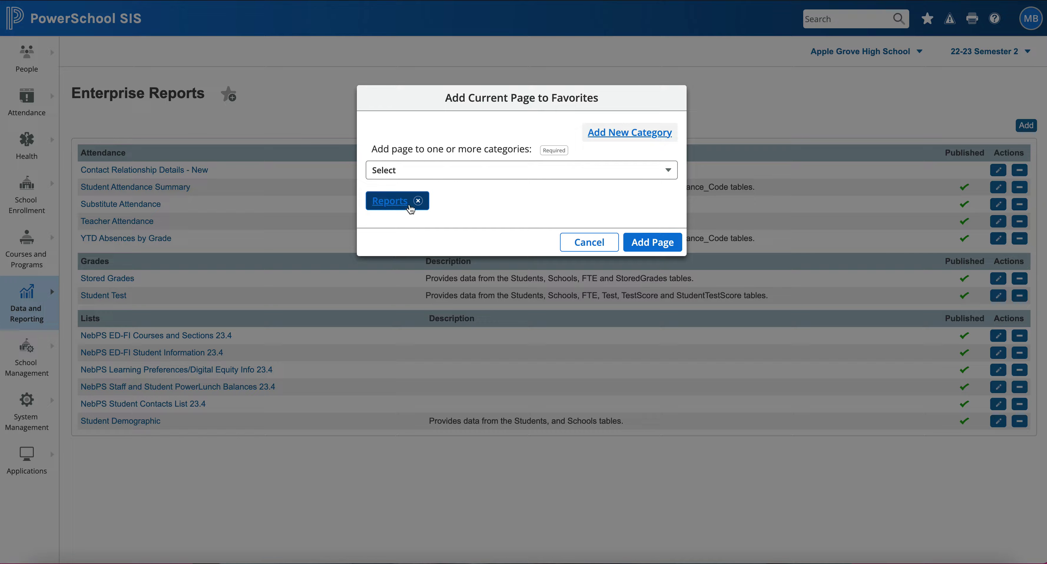
left_click(670, 176)
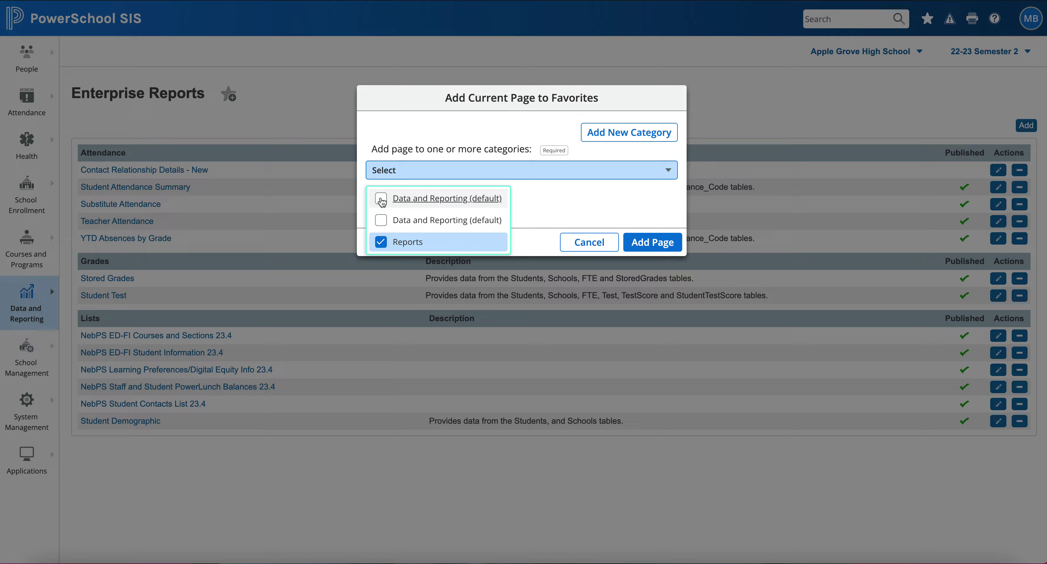
left_click(381, 199)
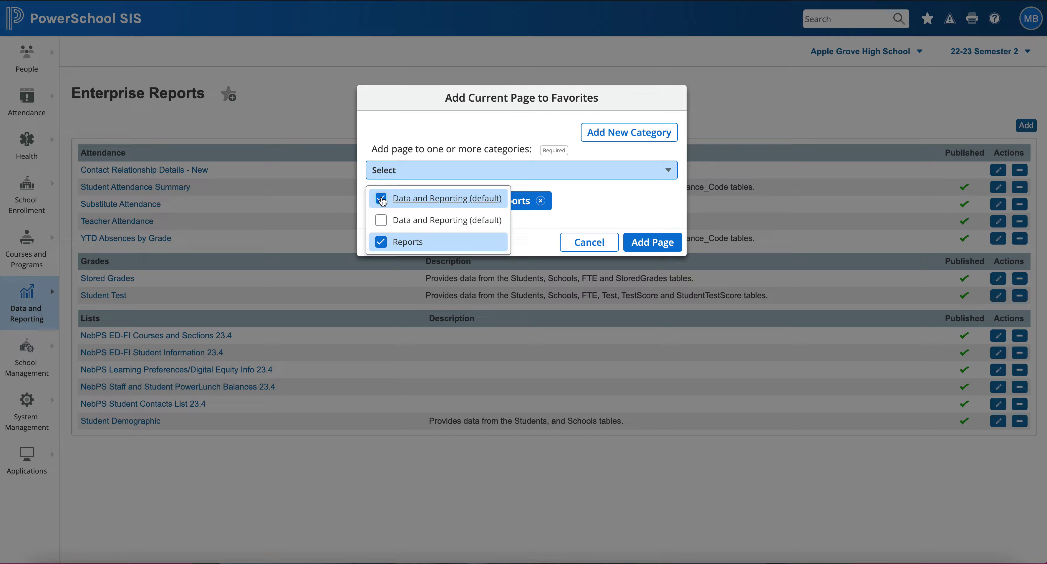
left_click(626, 203)
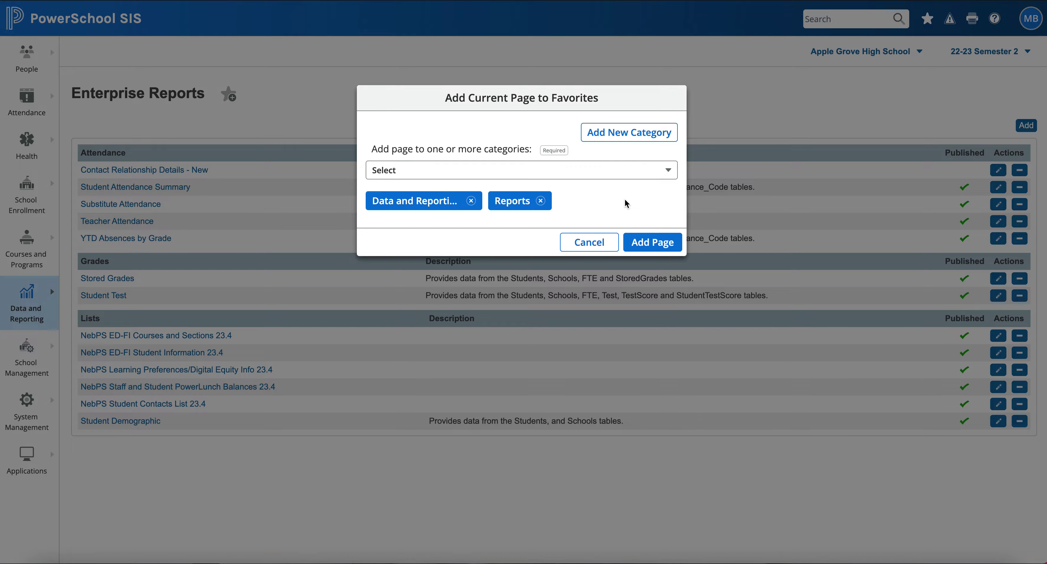
left_click(658, 242)
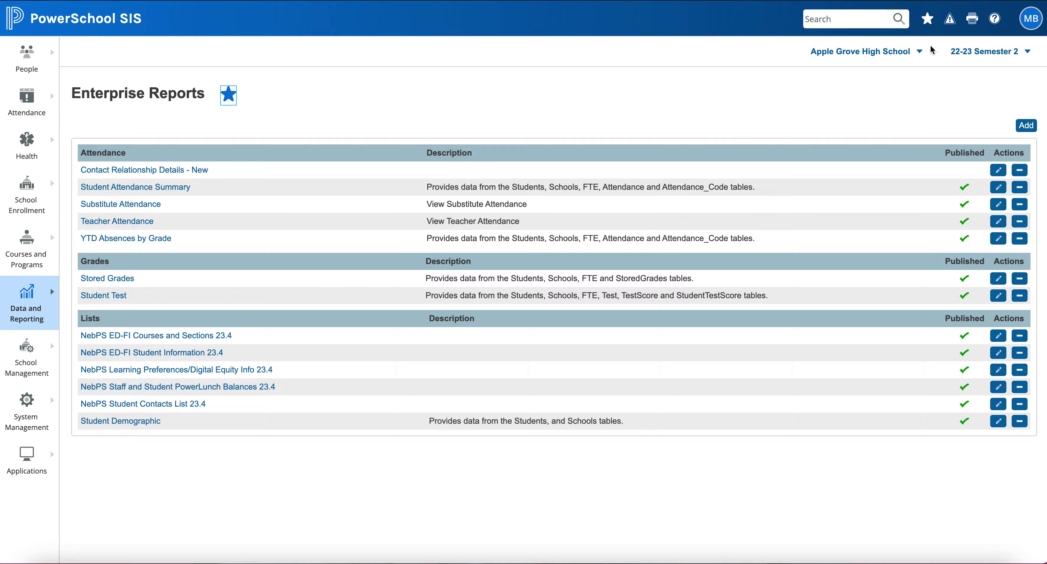
left_click(927, 21)
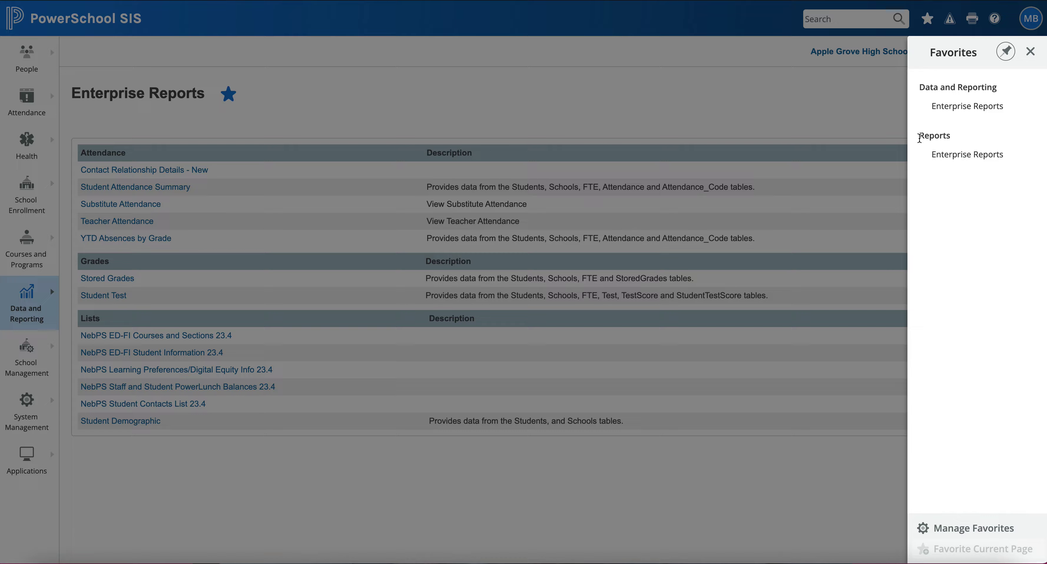
left_click_drag(916, 136, 953, 140)
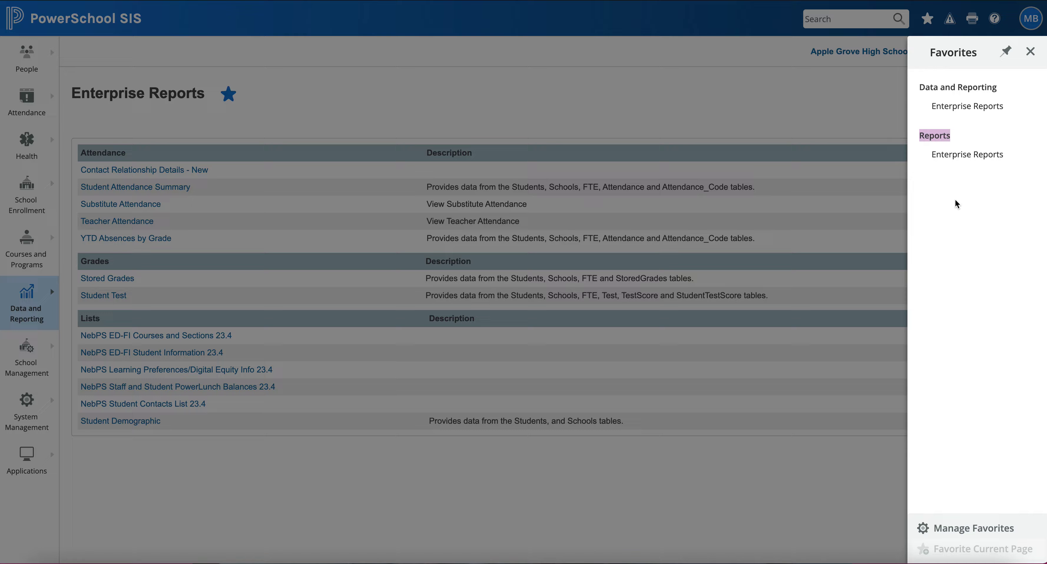
left_click(1030, 51)
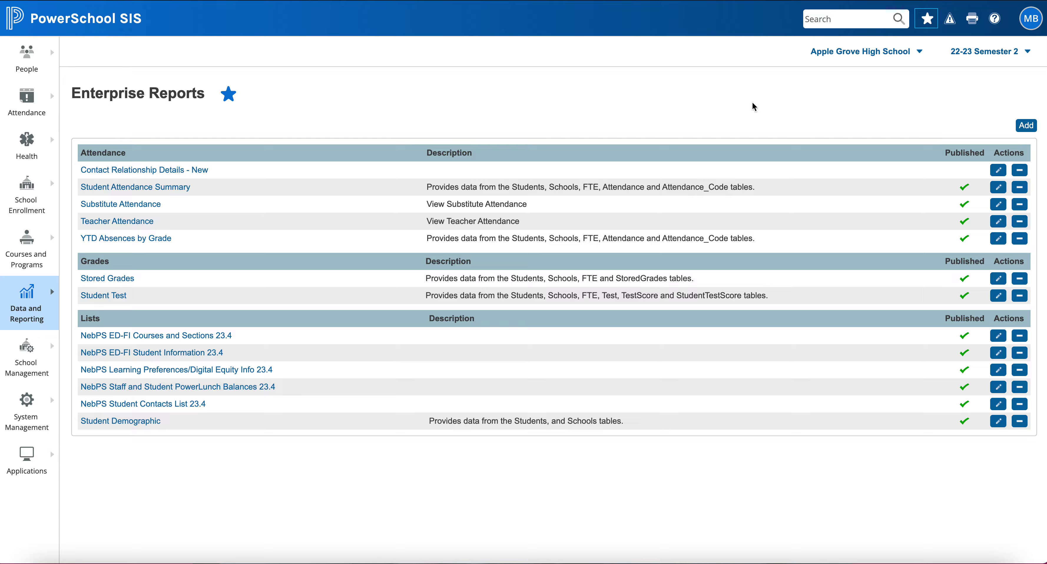
Reopen the Favorites panel from the header star and pin it open.
left_click(927, 21)
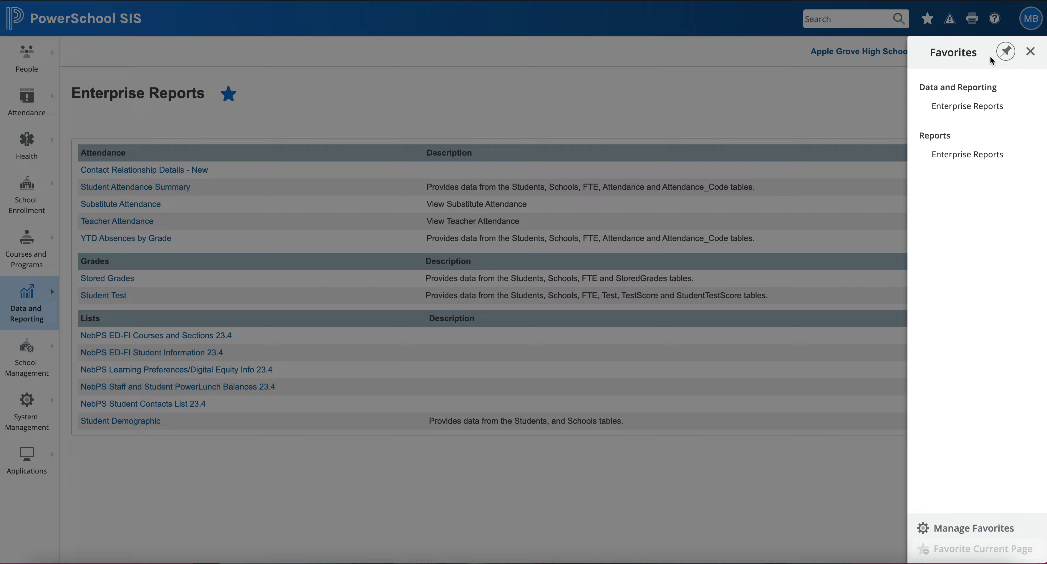
left_click(1006, 52)
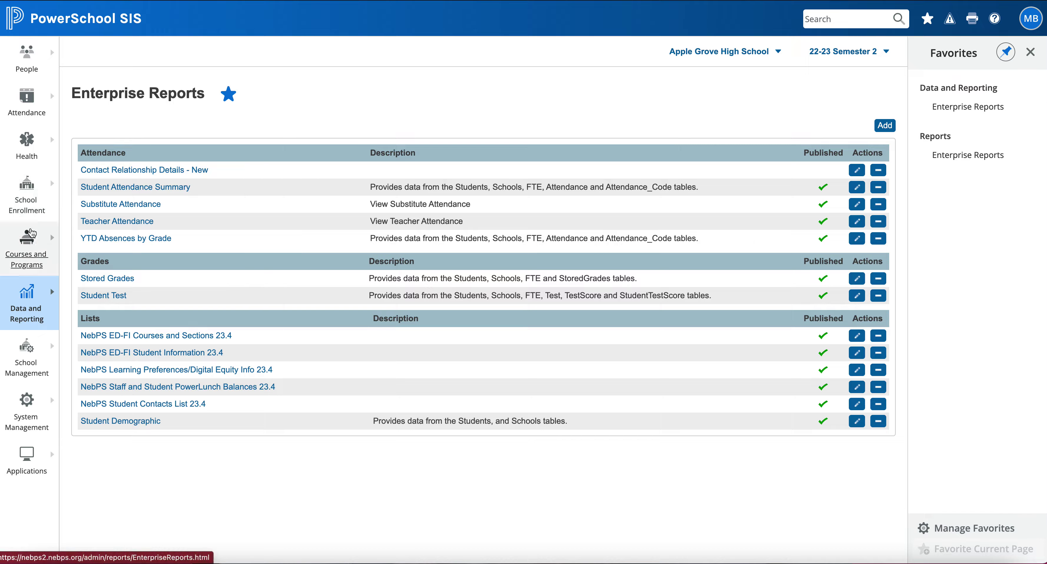
Go to Health > All Screenings and create a new 'Health' favorites category for it.
left_click(34, 153)
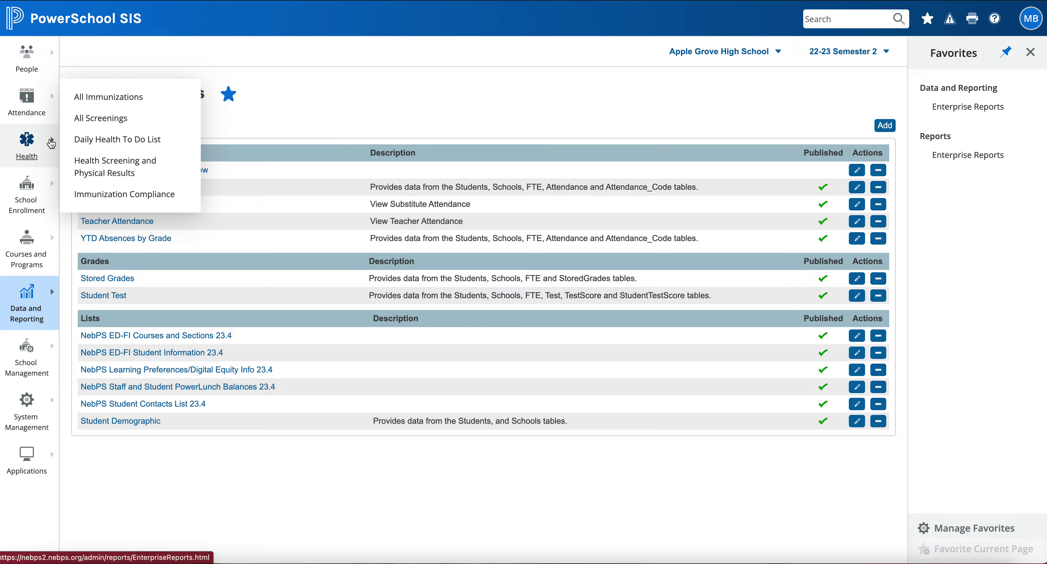
left_click(108, 121)
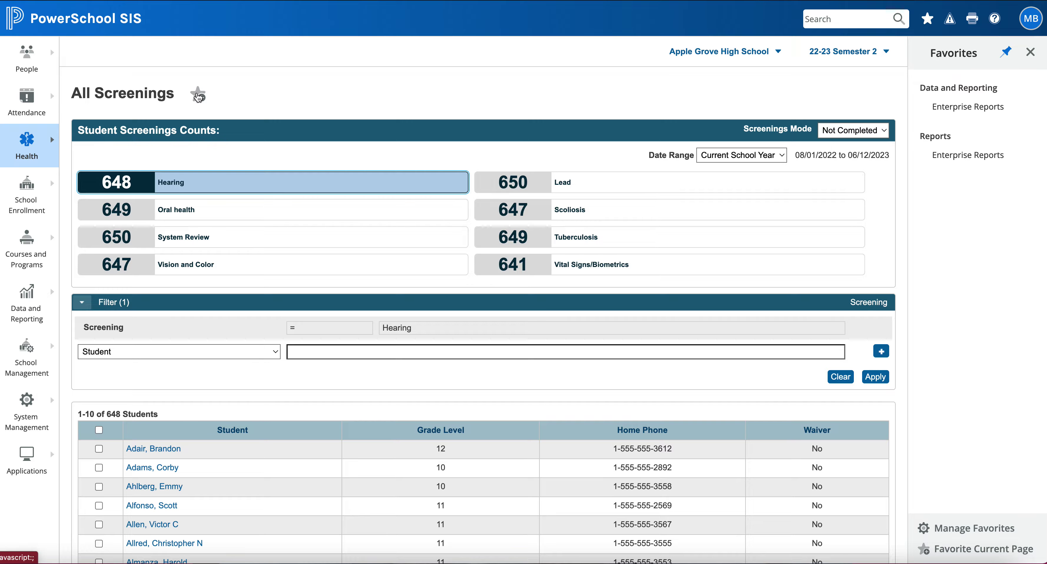
left_click(198, 95)
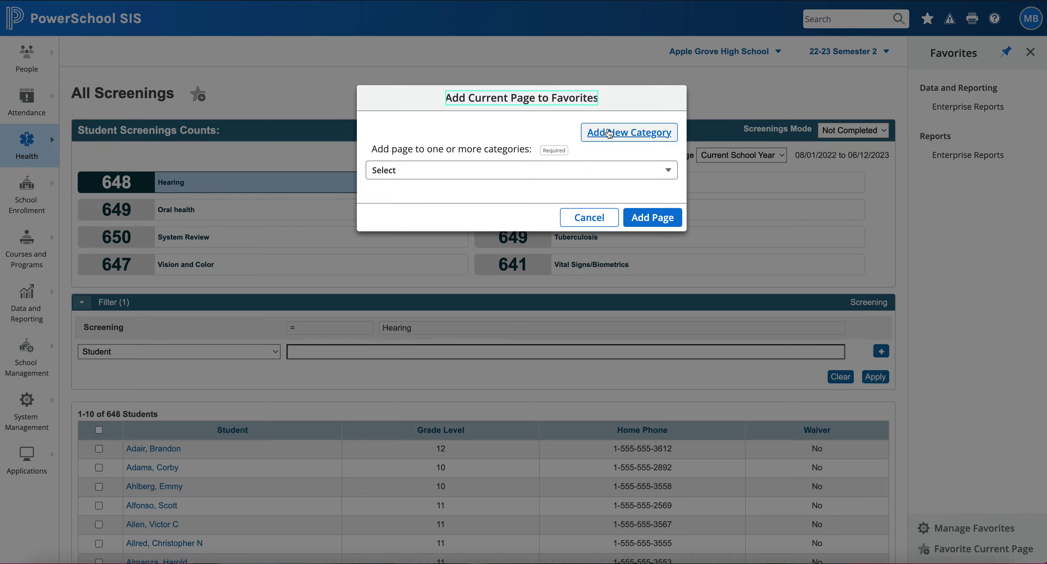
left_click(606, 132)
type("Health")
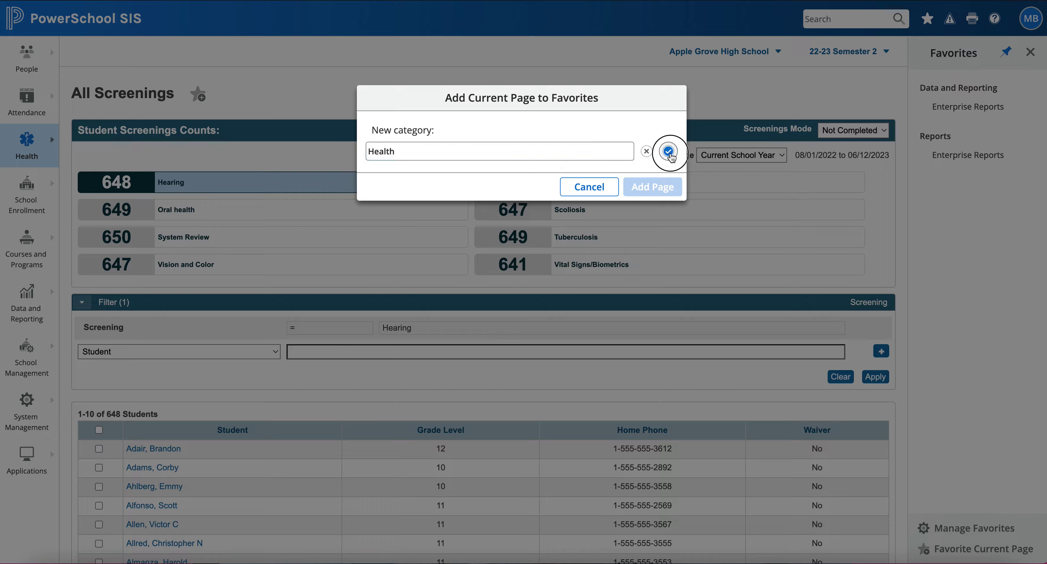
left_click(668, 151)
Also tick the Health (default) category and add All Screenings to favorites.
left_click(551, 169)
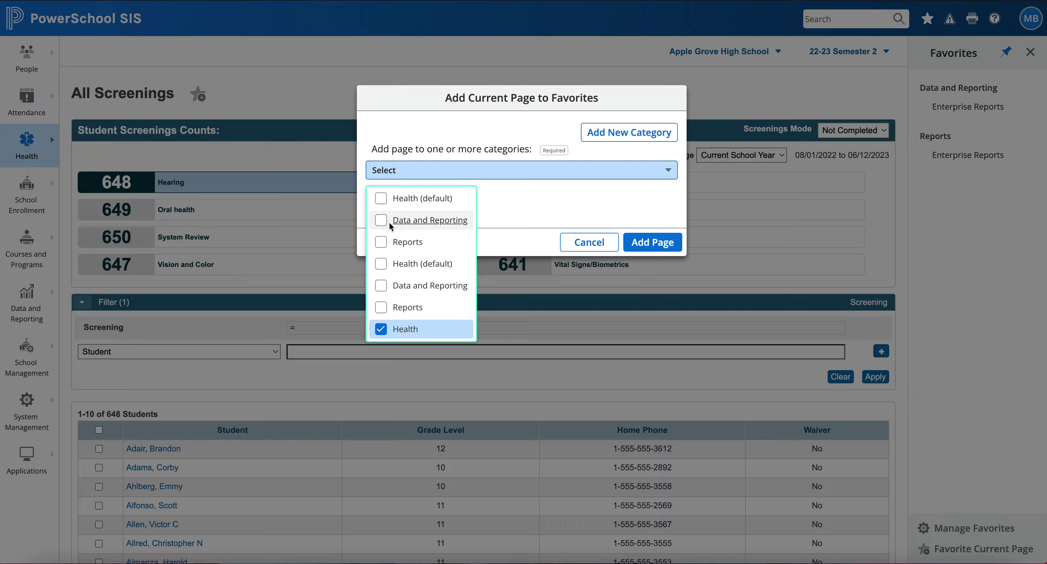
left_click(381, 199)
left_click(603, 187)
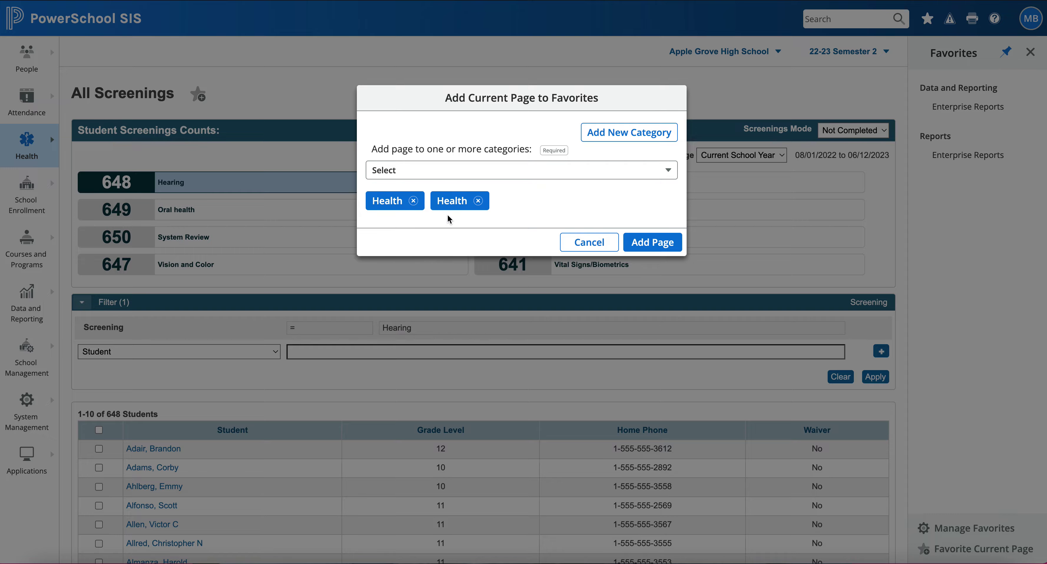
left_click(481, 170)
left_click(562, 197)
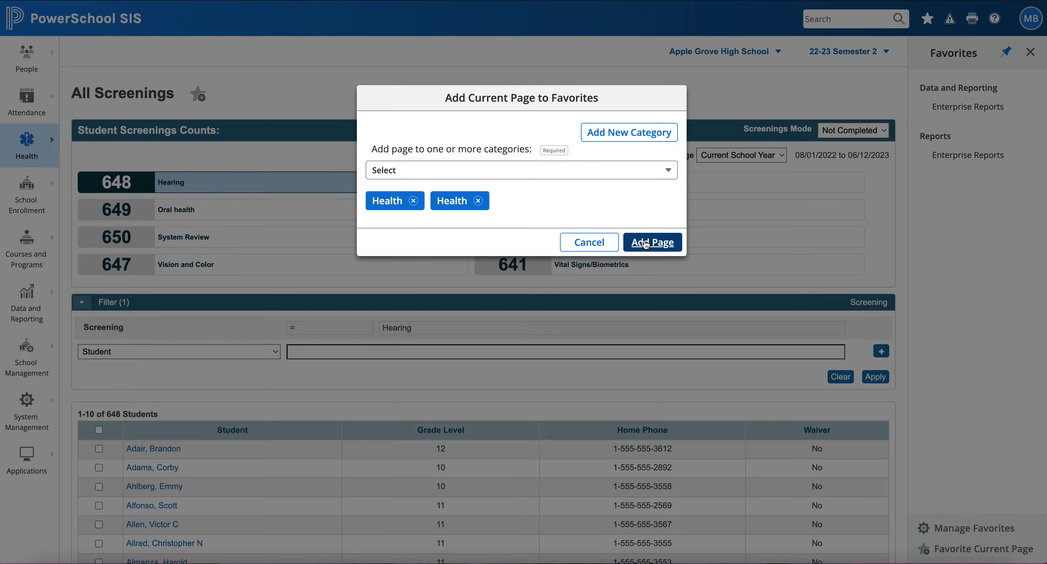
left_click(648, 243)
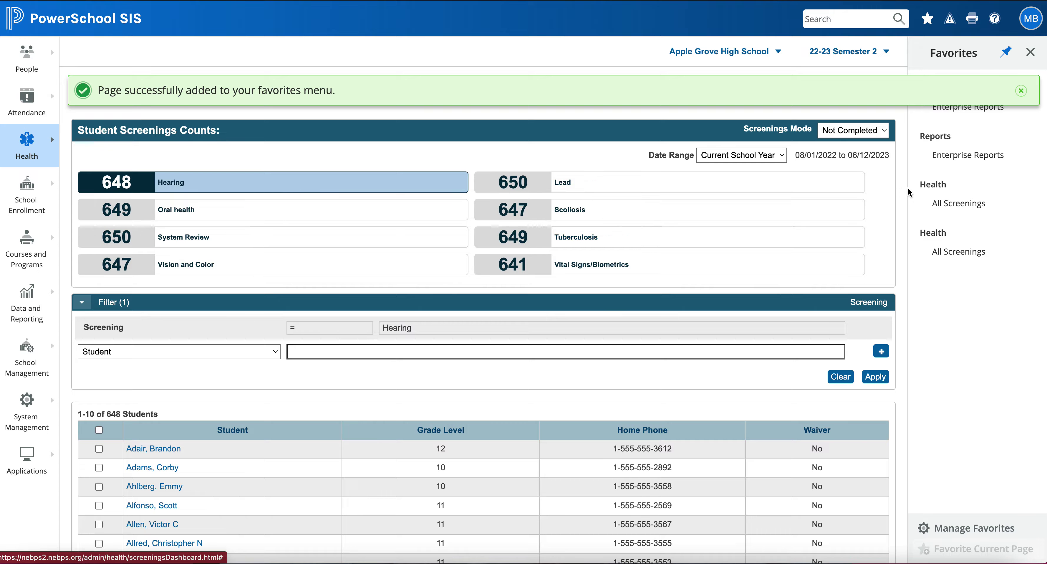
Dismiss the success banner and open Manage Favorites from the panel.
left_click(957, 205)
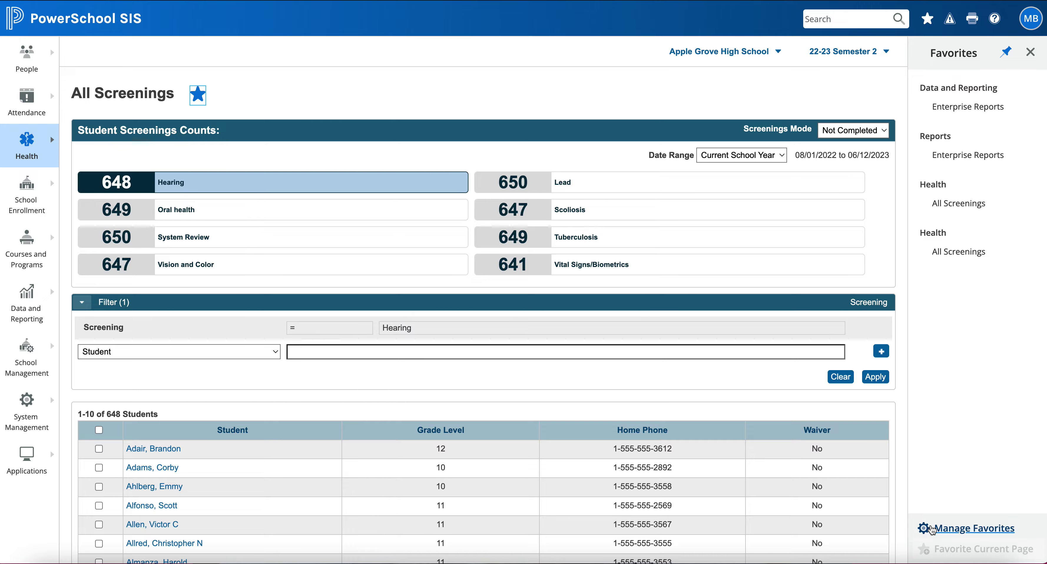
left_click(945, 529)
mouse_move(766, 109)
left_mouse_down()
mouse_move(762, 169)
mouse_move(756, 105)
left_mouse_up()
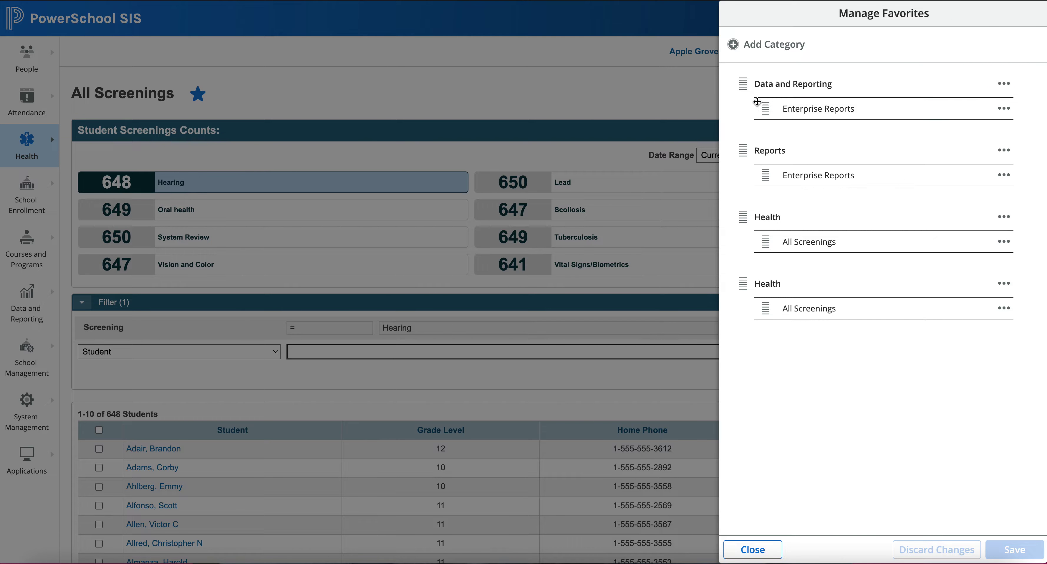
left_click(1004, 242)
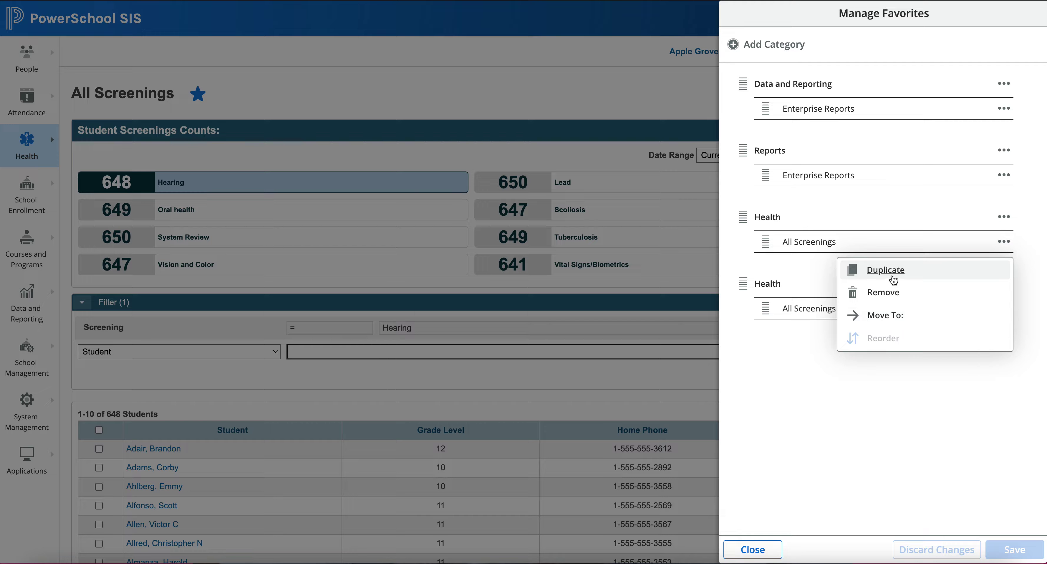
left_click(787, 363)
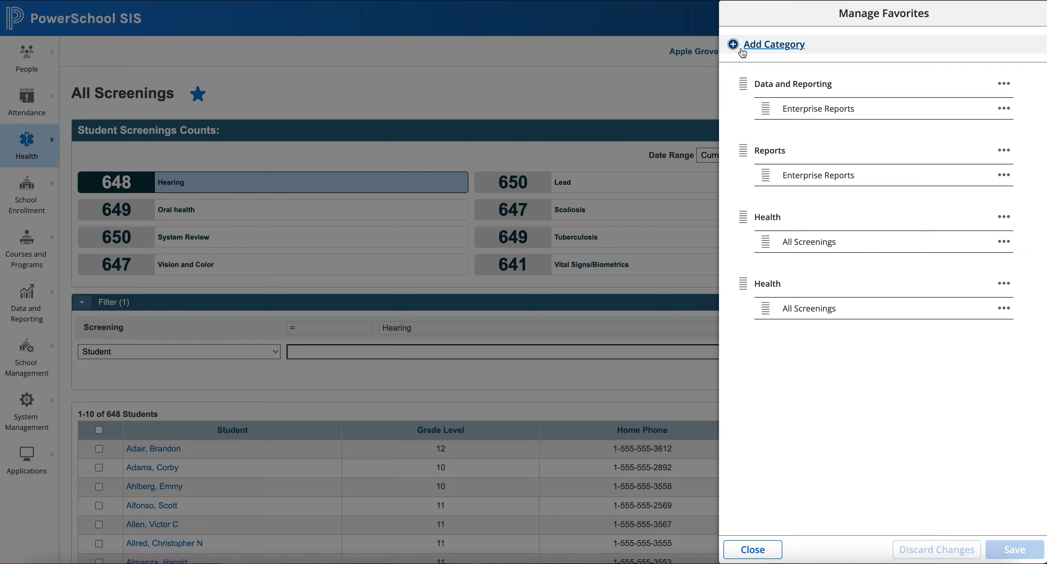
Abandon a new category, move the second All Screenings into the first Health category, then Cancel.
left_click(741, 51)
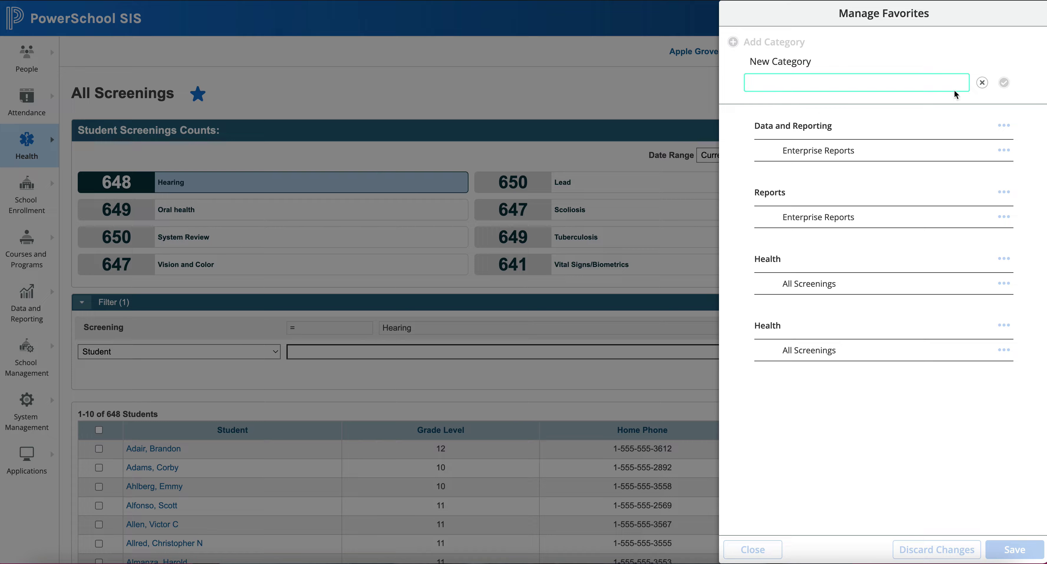
left_click(982, 82)
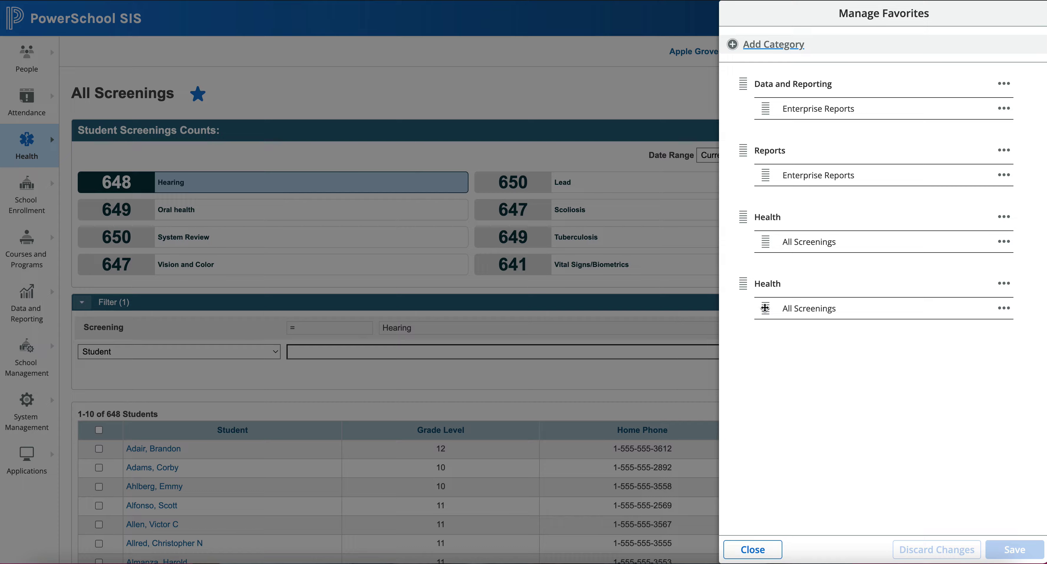
left_click_drag(766, 307, 762, 240)
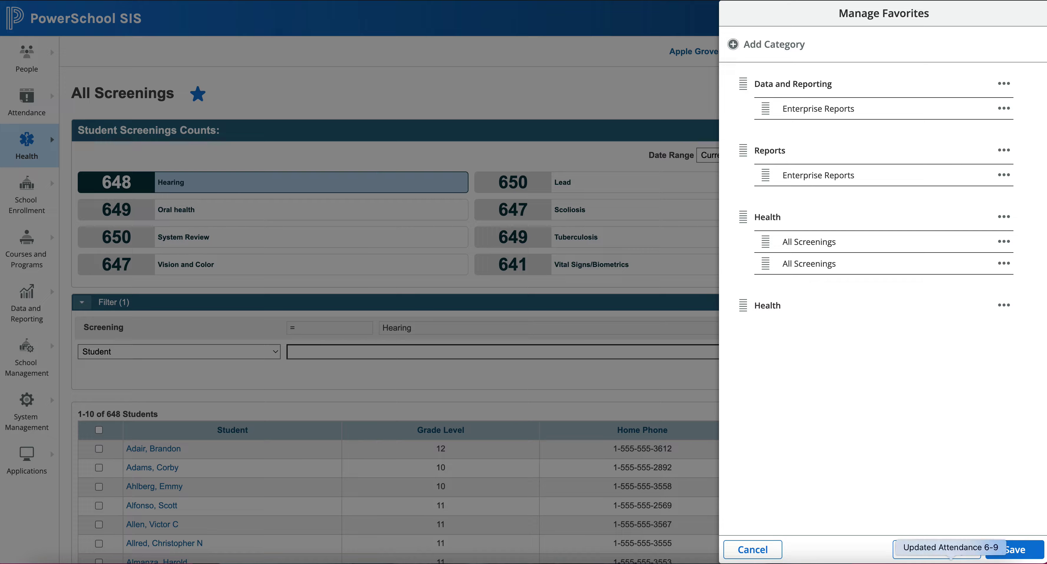
left_click(727, 553)
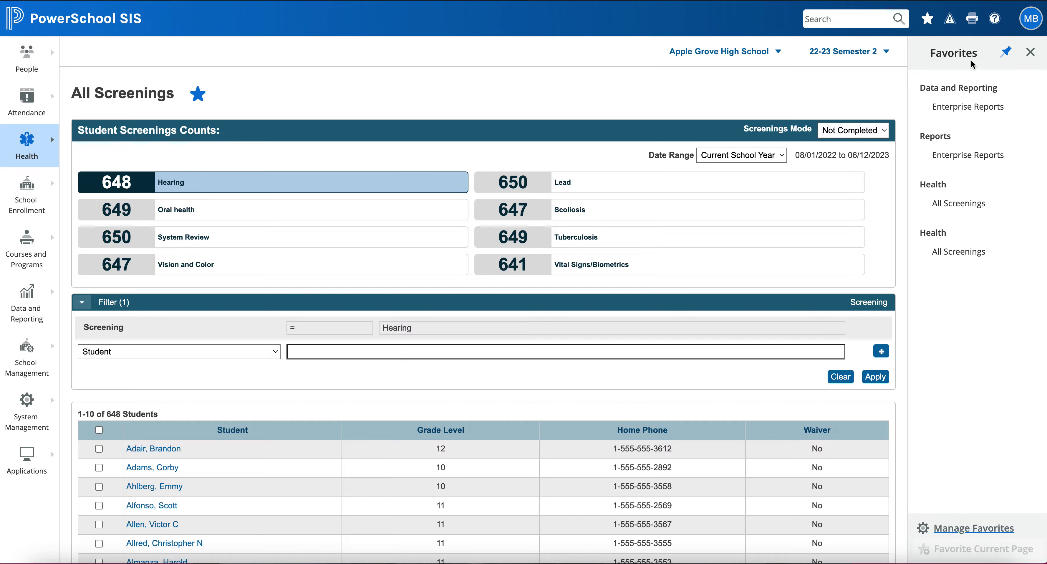
Re-pin Favorites, switch to District Office, and bring up System Management > Customizations.
left_click(1007, 56)
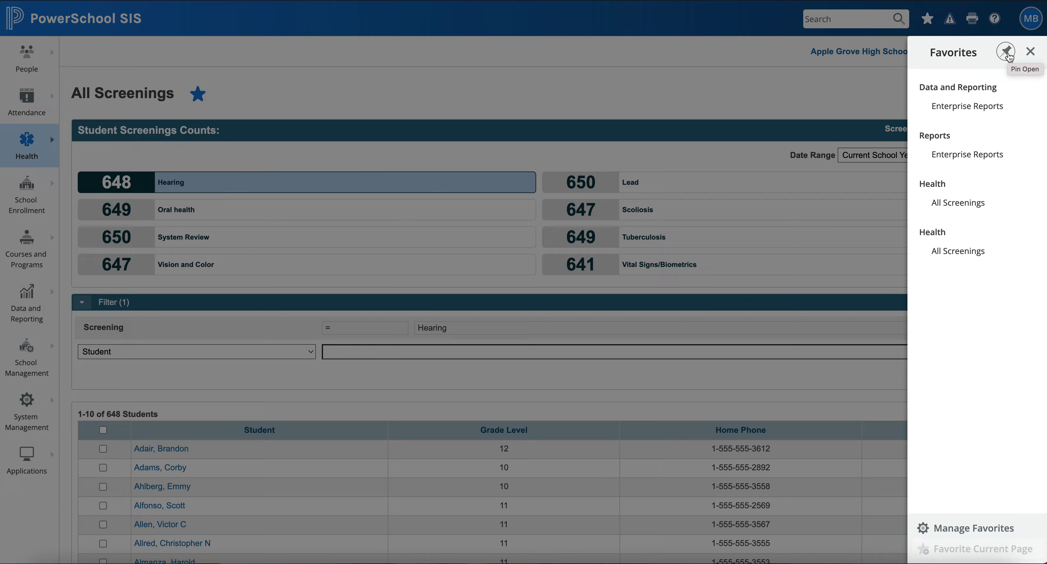
left_click(1006, 54)
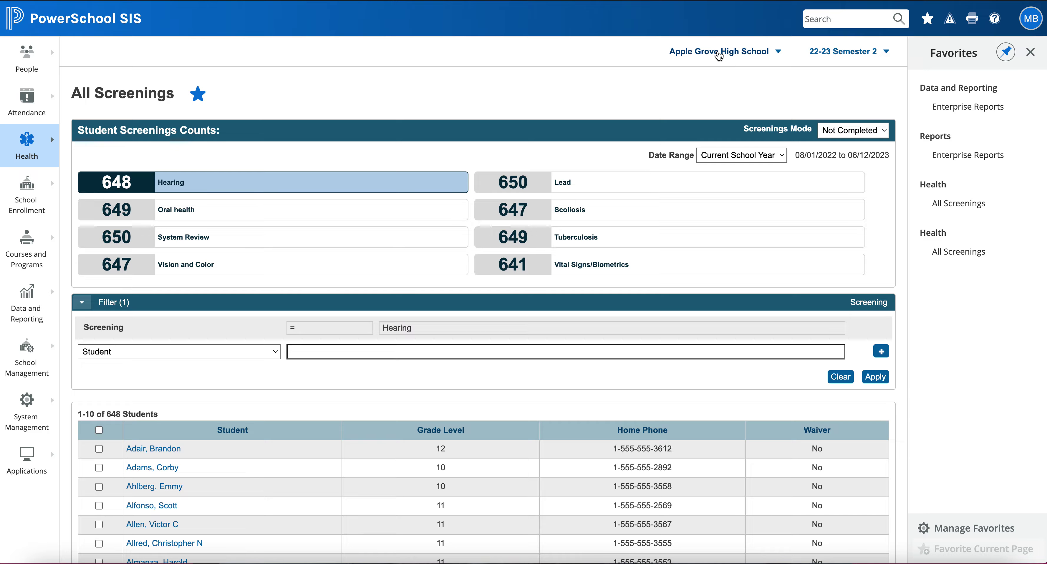
left_click(717, 53)
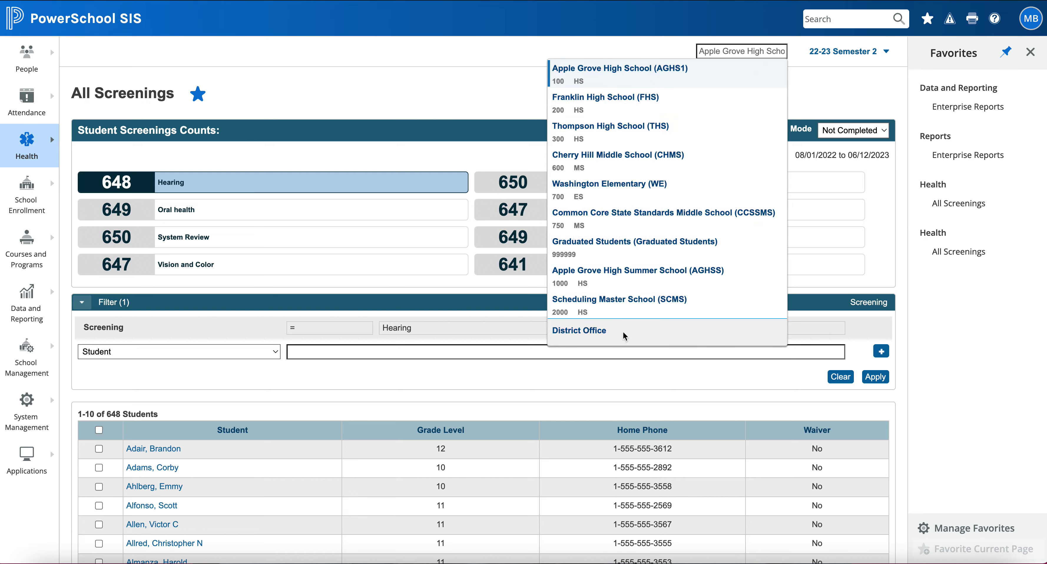
left_click(625, 332)
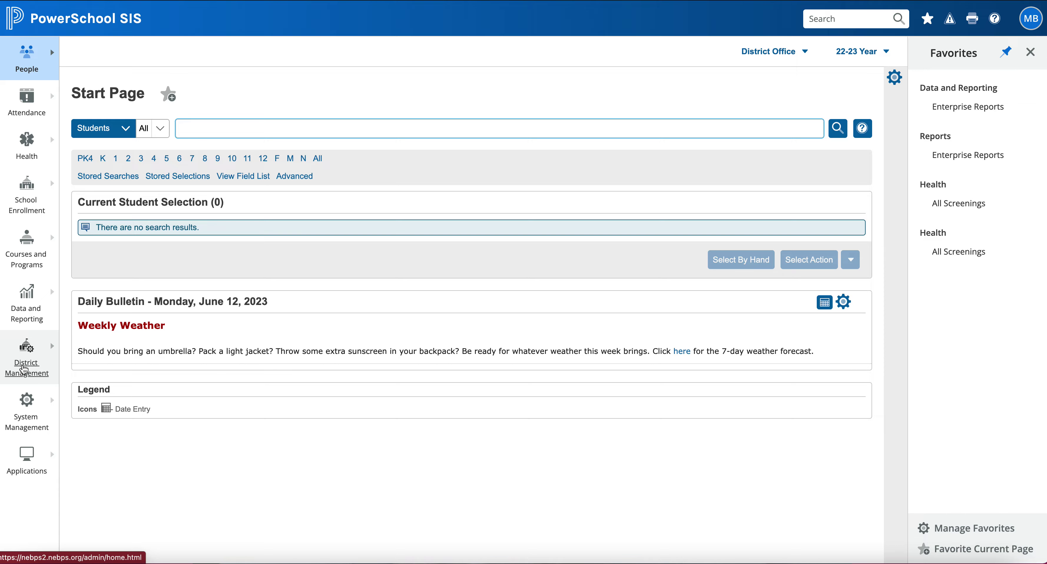
left_click(28, 418)
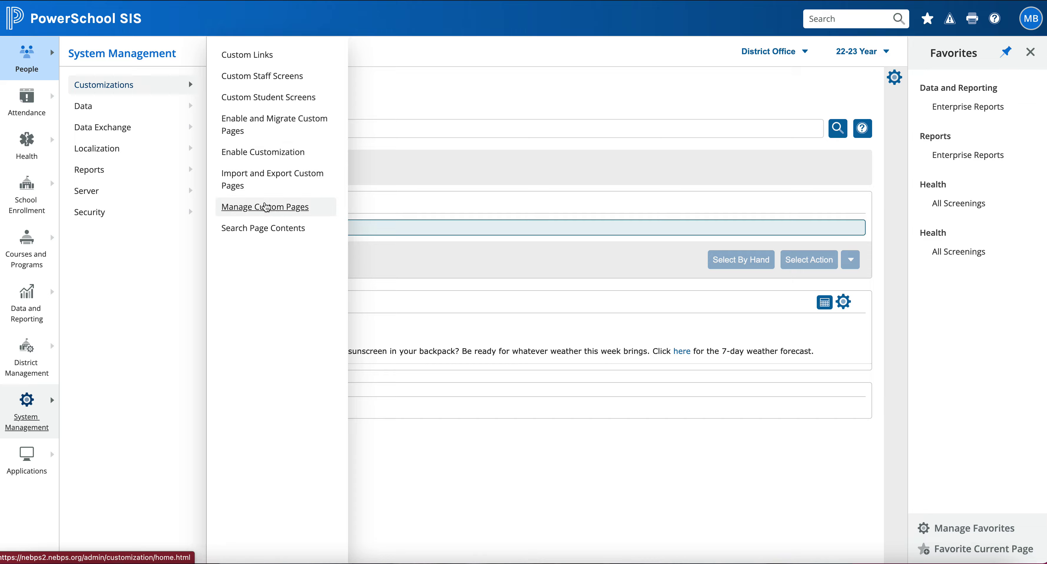
Favorite Manage Custom Pages under System Management (default), then switch to Apple Grove High School.
left_click(266, 207)
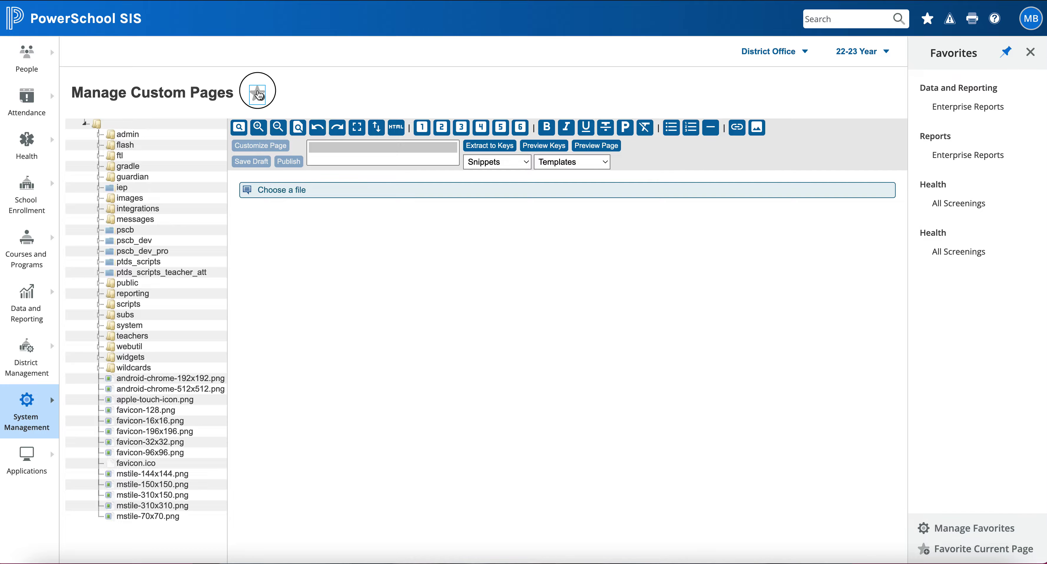
left_click(257, 93)
left_click(438, 172)
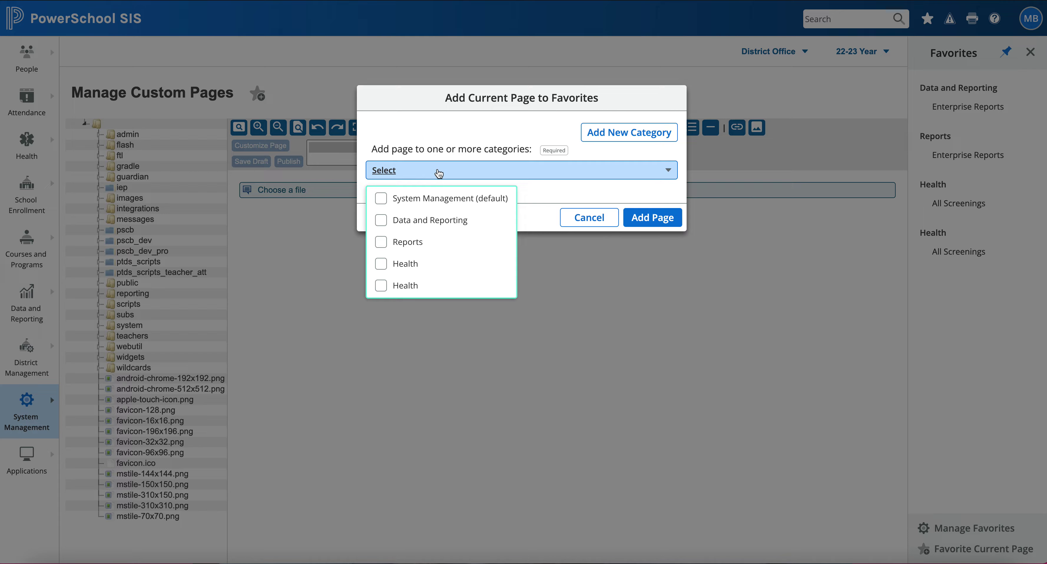
left_click(380, 198)
left_click(667, 245)
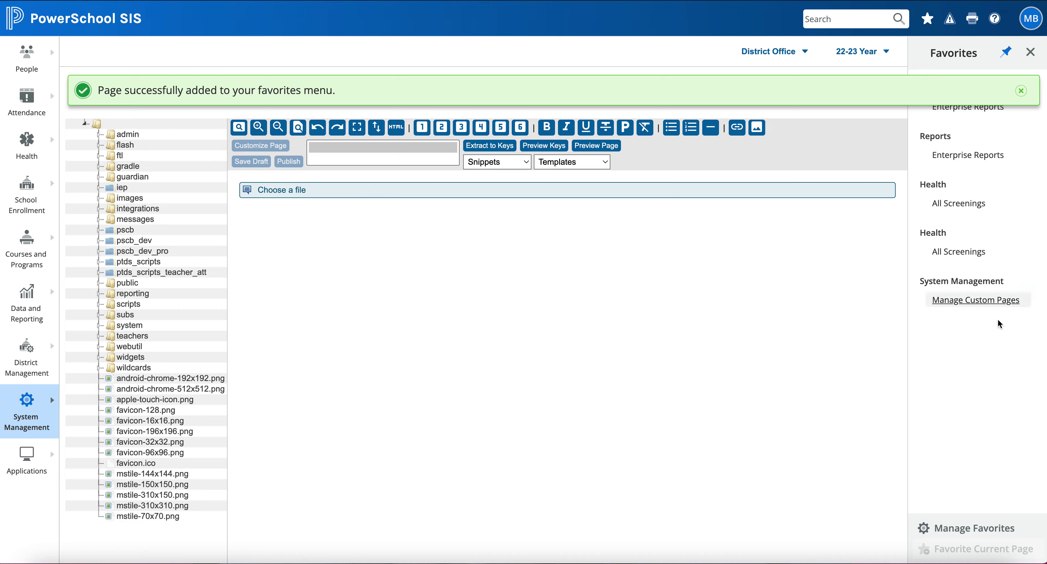
left_click(793, 52)
left_click(763, 68)
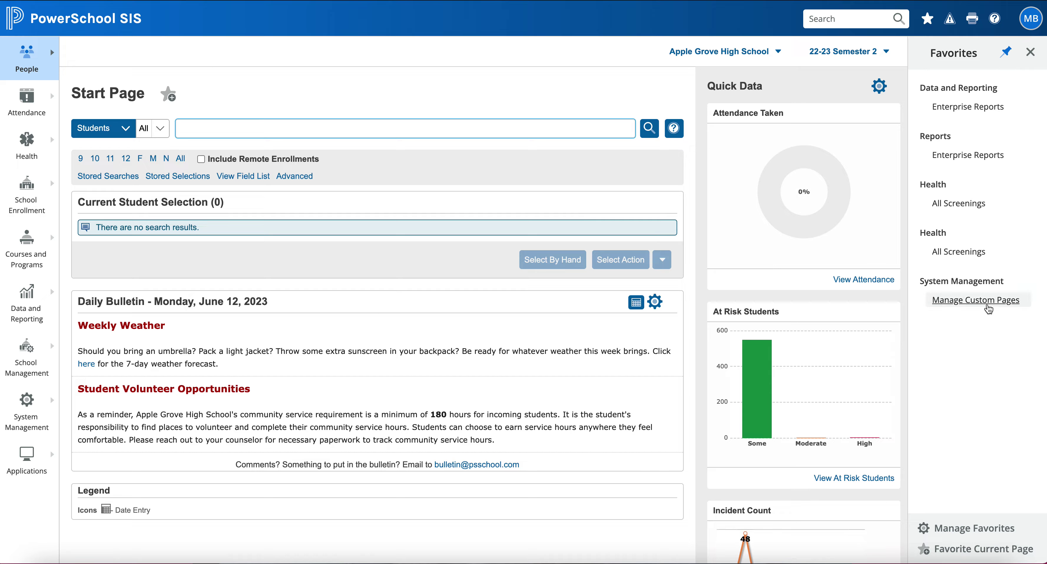
Open Manage Custom Pages from Favorites, then switch to District Office and show System Management options.
left_click(985, 301)
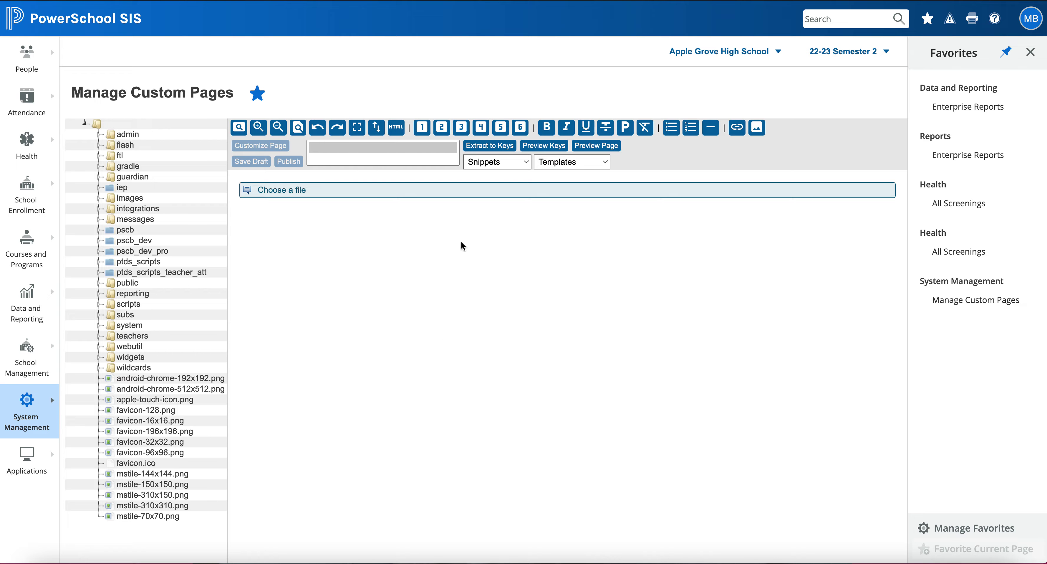
left_click(683, 51)
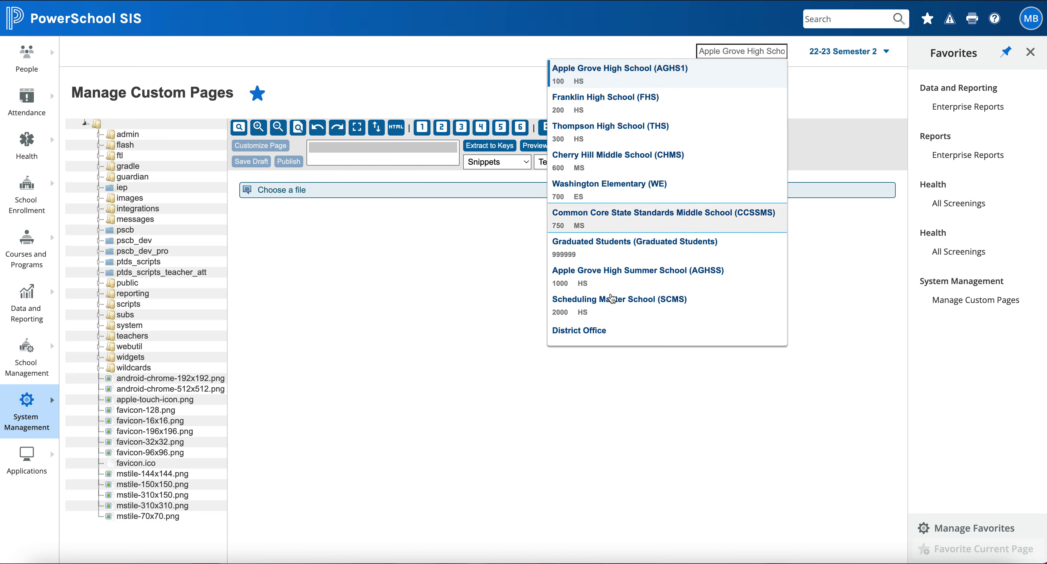
left_click(579, 330)
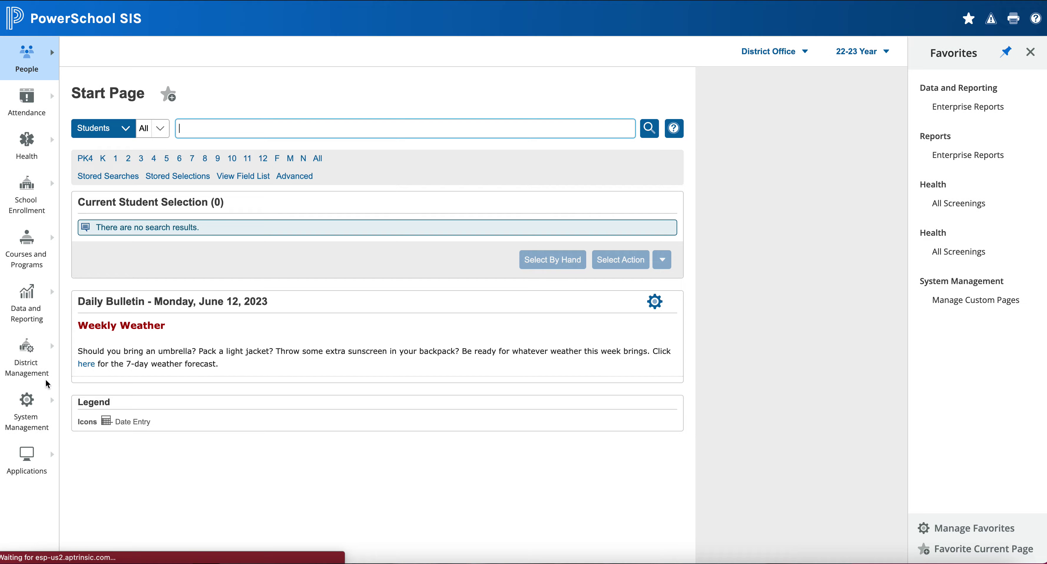
left_click(25, 423)
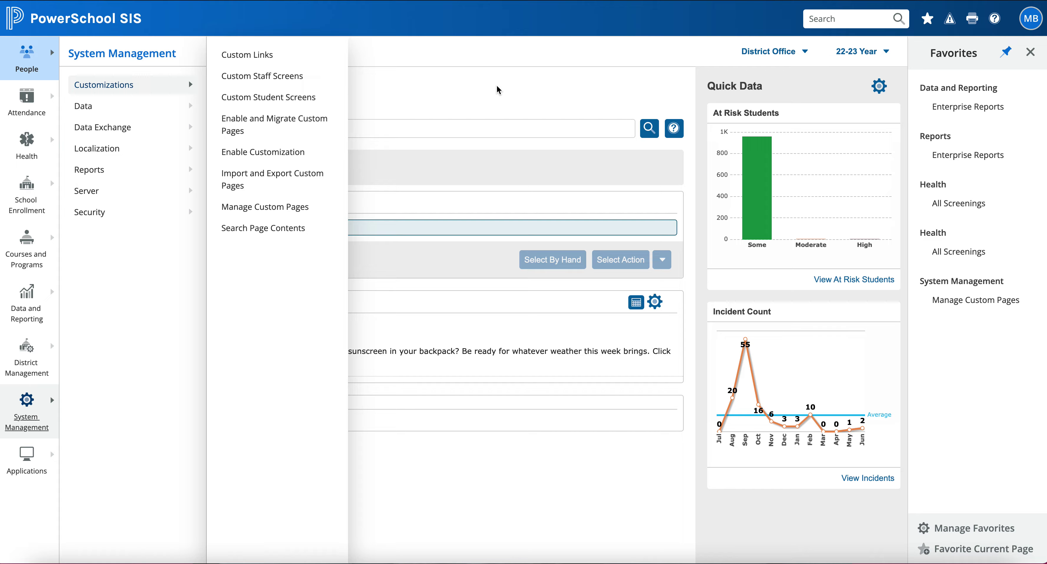
Dismiss the System Management flyout by clicking the page background.
left_click(958, 319)
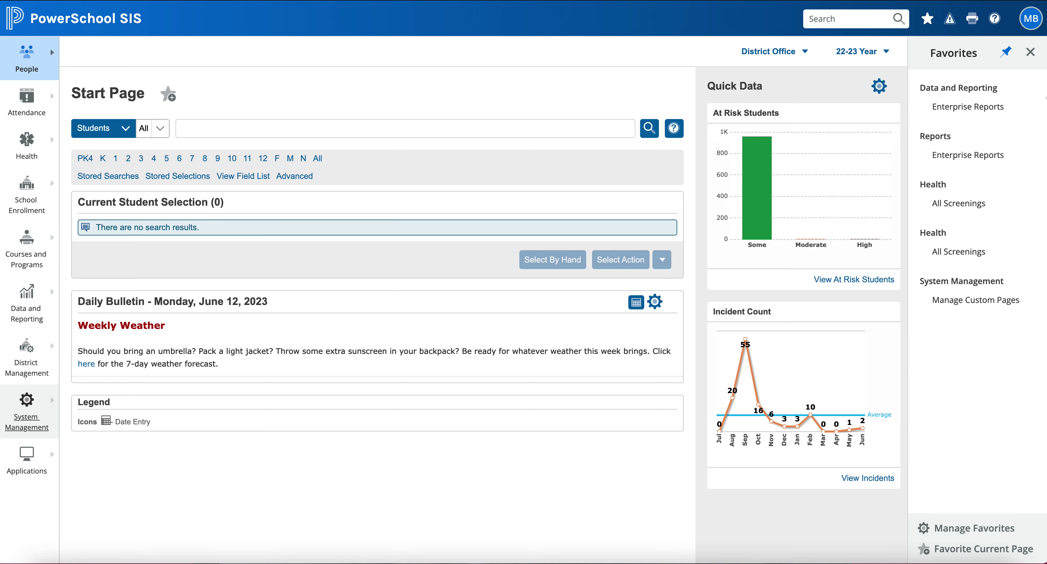
left_click(991, 538)
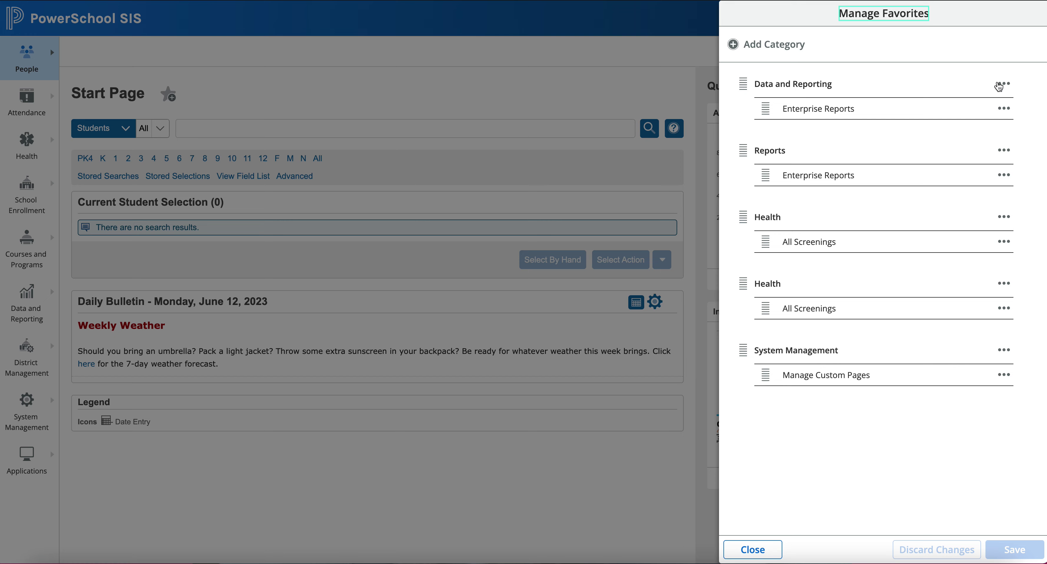
left_click(1003, 85)
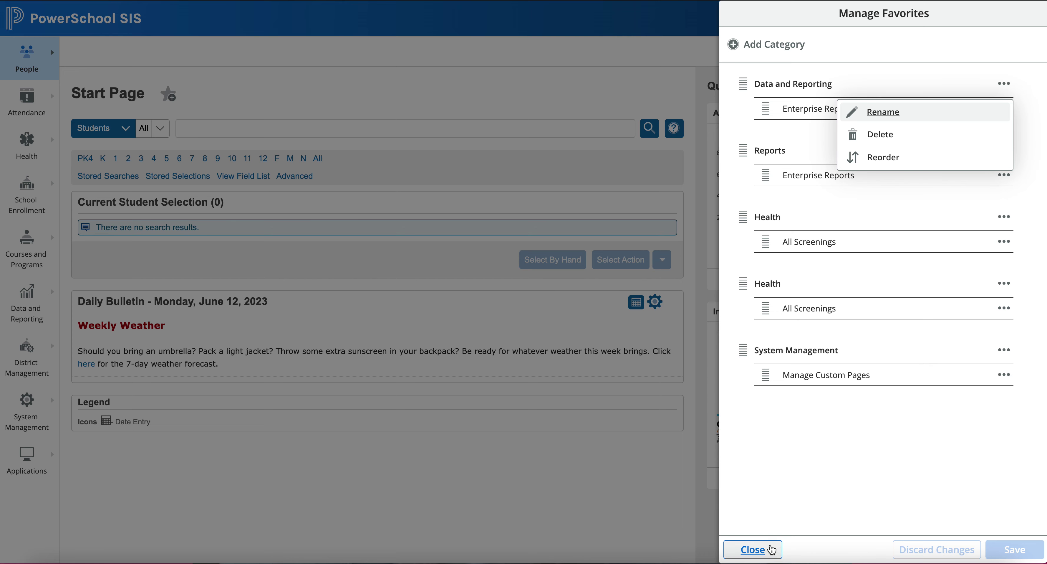
left_click(765, 550)
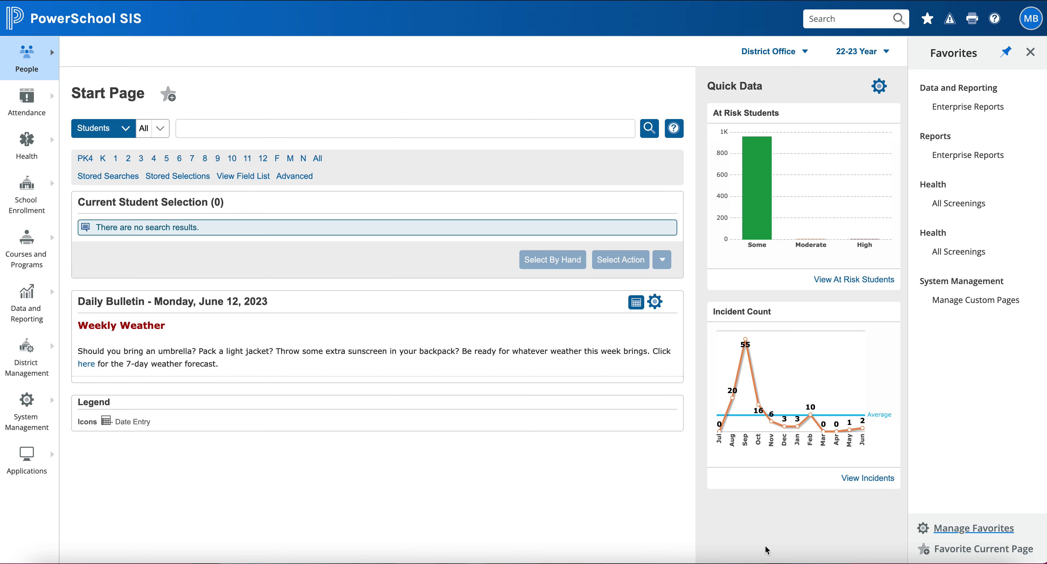